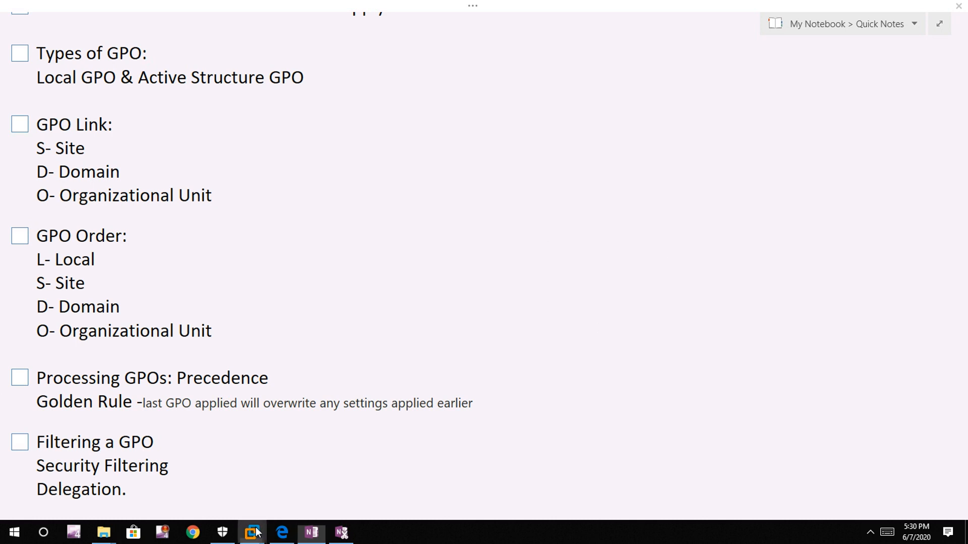
- Switch to the Group Policy Management console and review the delegation of the DiskQuota(Accounting) link under the Accounting OU
click(294, 472)
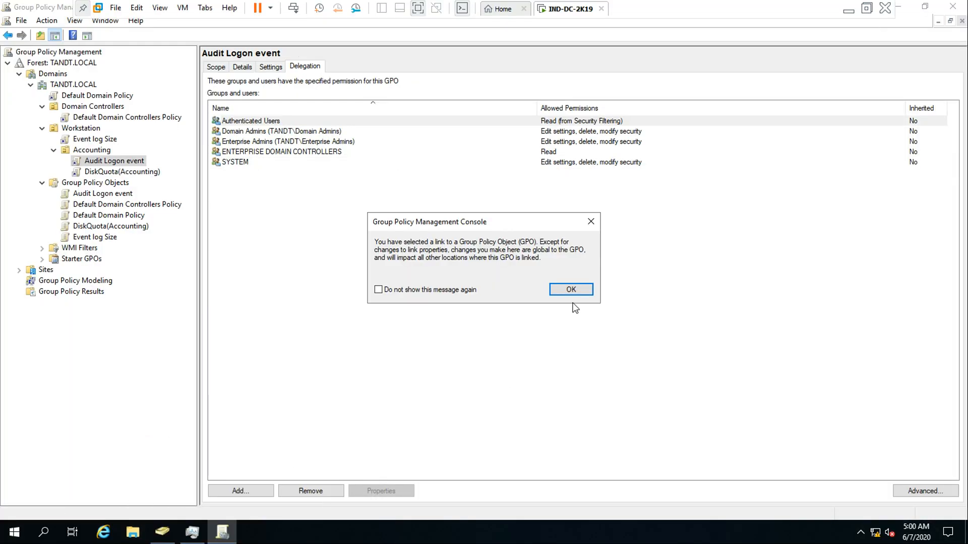
click(571, 293)
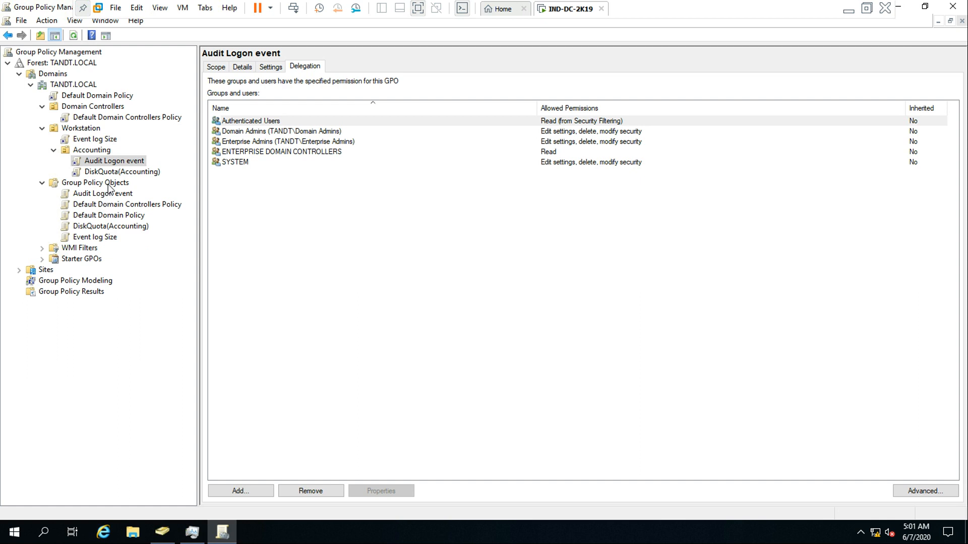
click(137, 171)
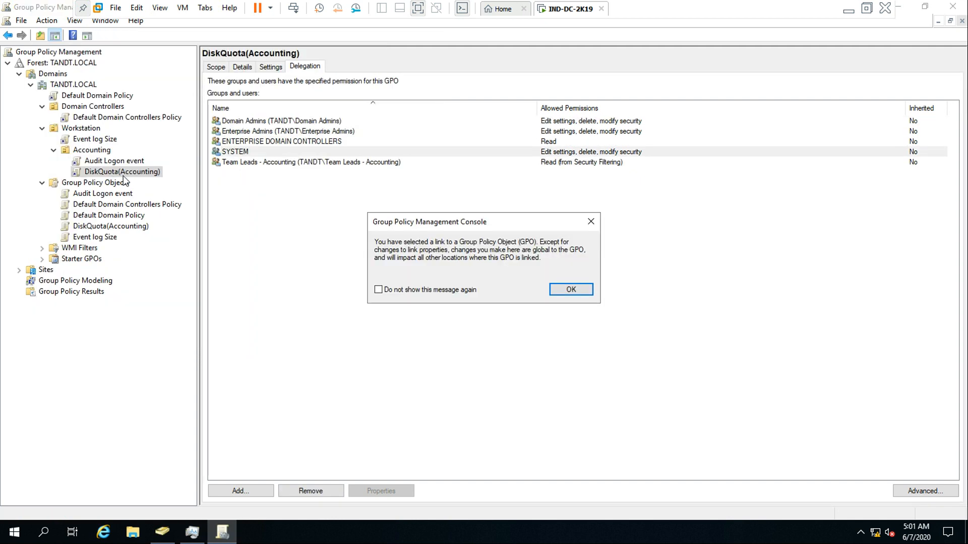
click(571, 289)
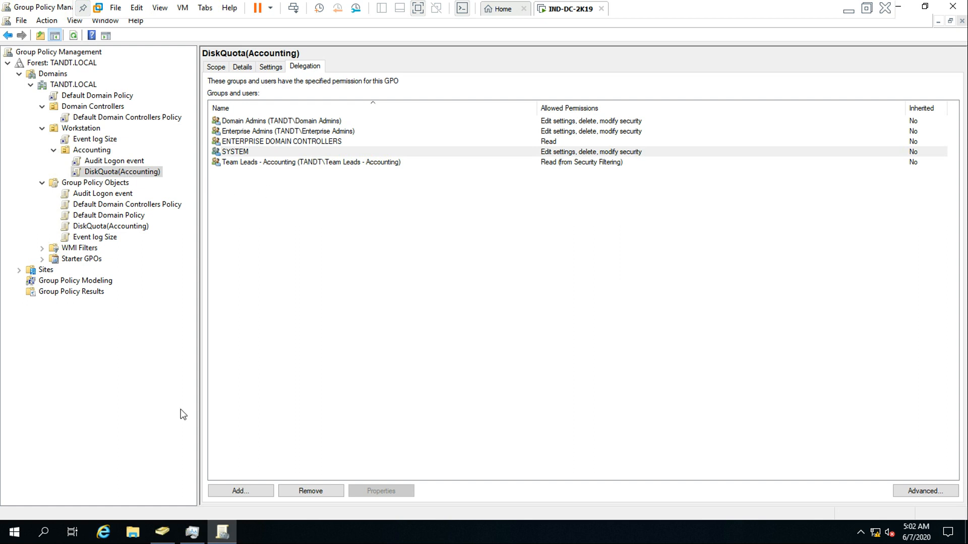
- Switch to Active Directory Users and Computers and check the members of the Team Leads - Accounting group
click(162, 532)
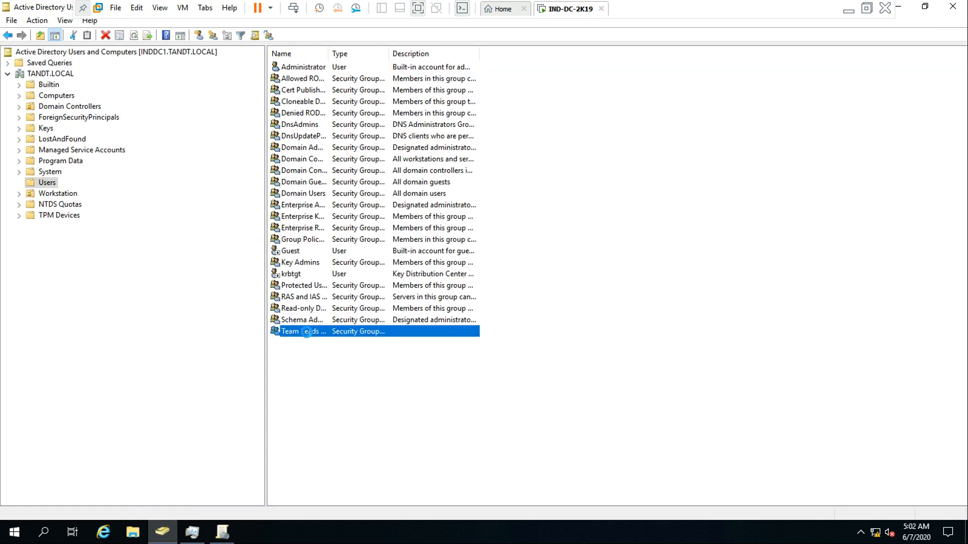
double_click(307, 335)
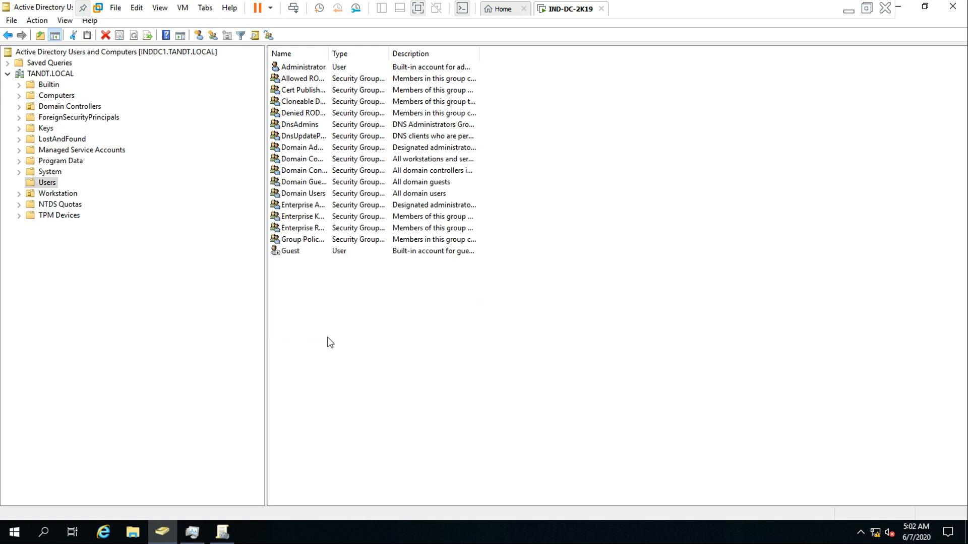
click(445, 157)
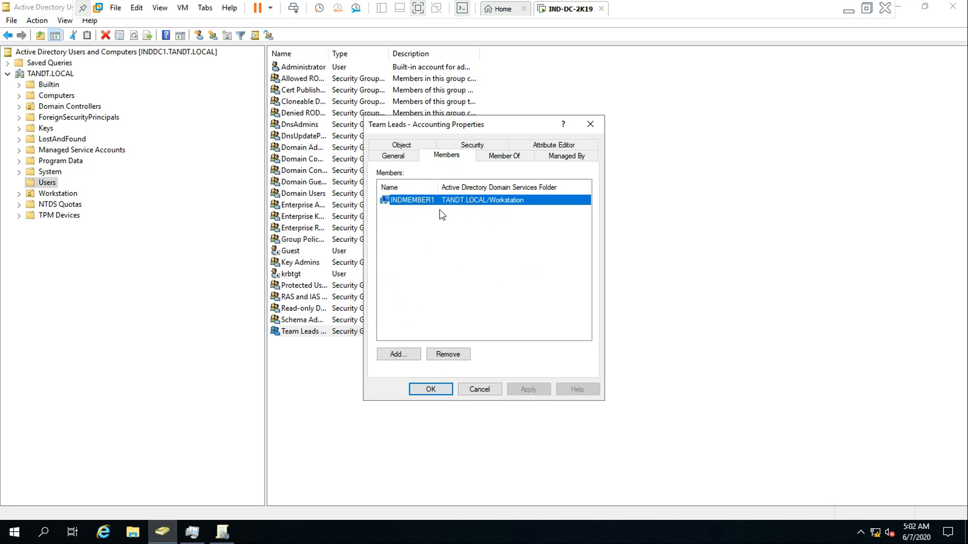
click(479, 390)
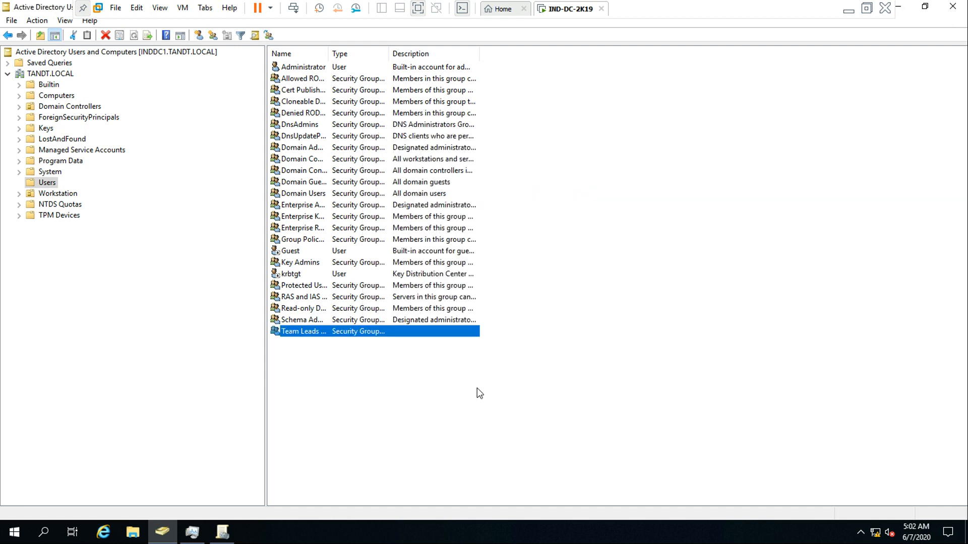
- Return to Group Policy Management and inspect DiskQuota(Accounting)'s scope and the advanced delegation permissions of Team Leads - Accounting
click(222, 534)
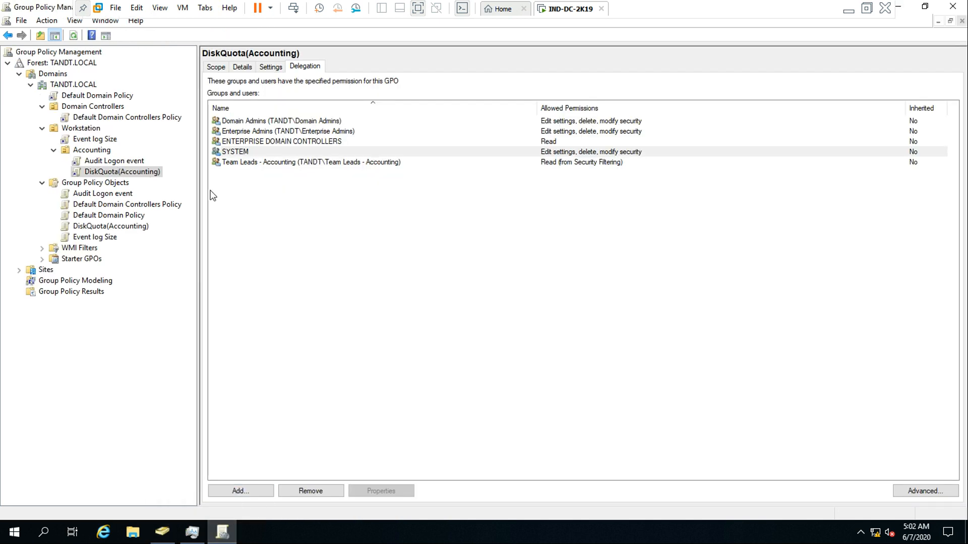
click(215, 67)
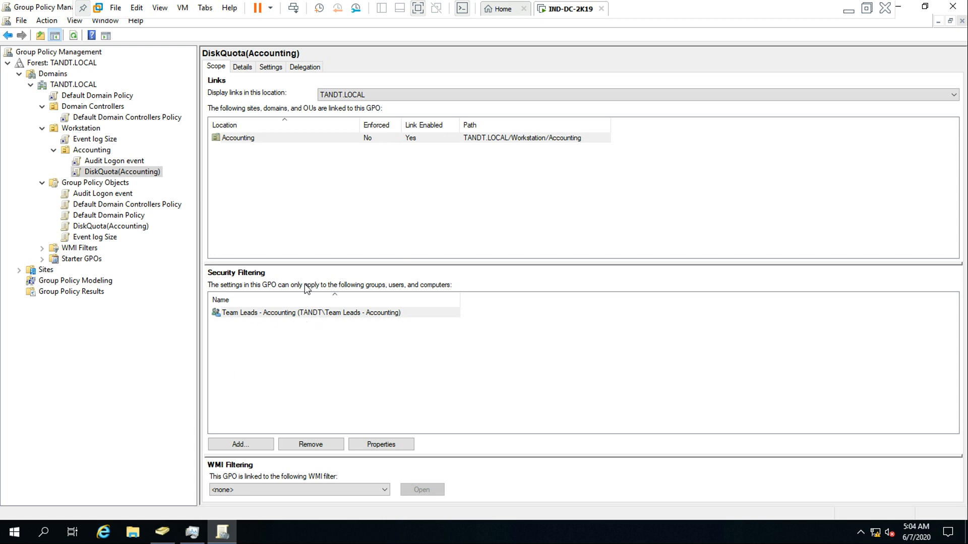
click(304, 67)
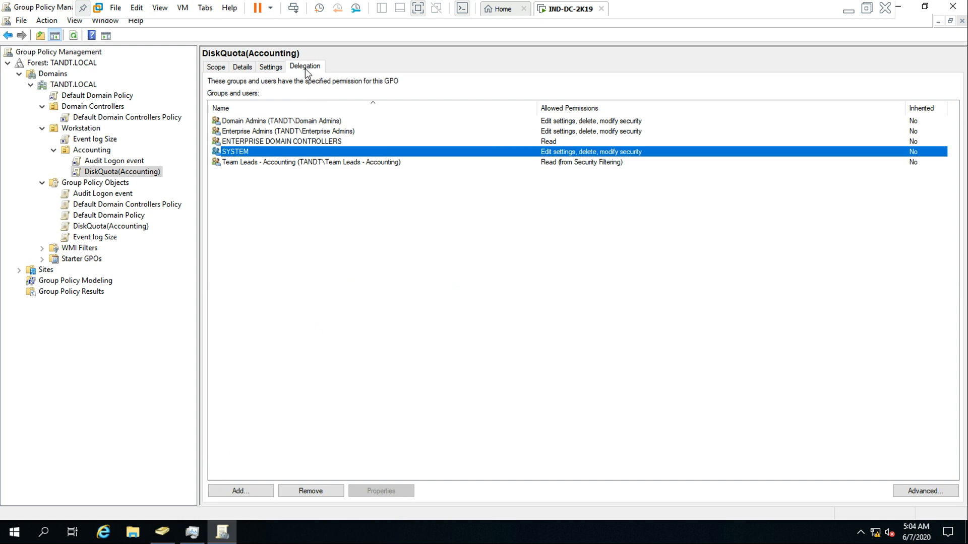
click(929, 492)
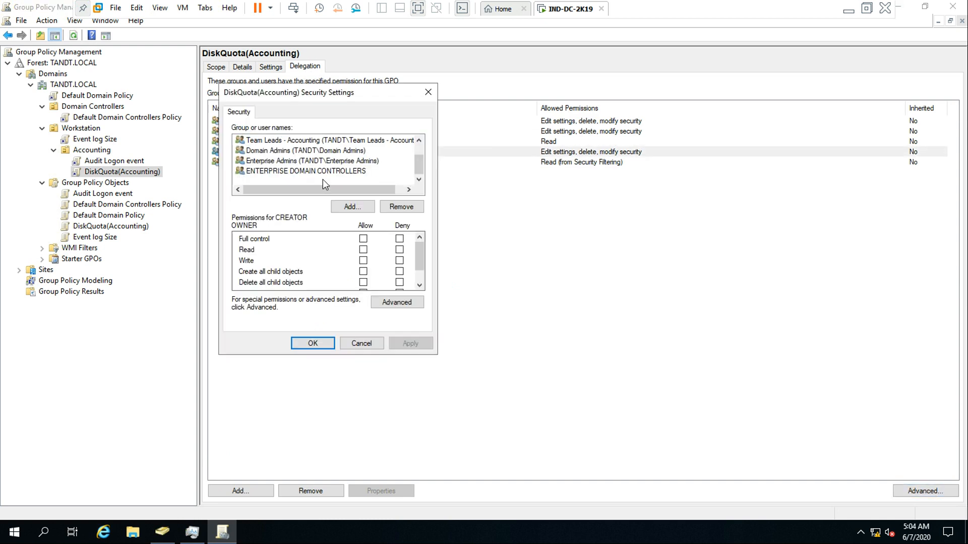
click(317, 142)
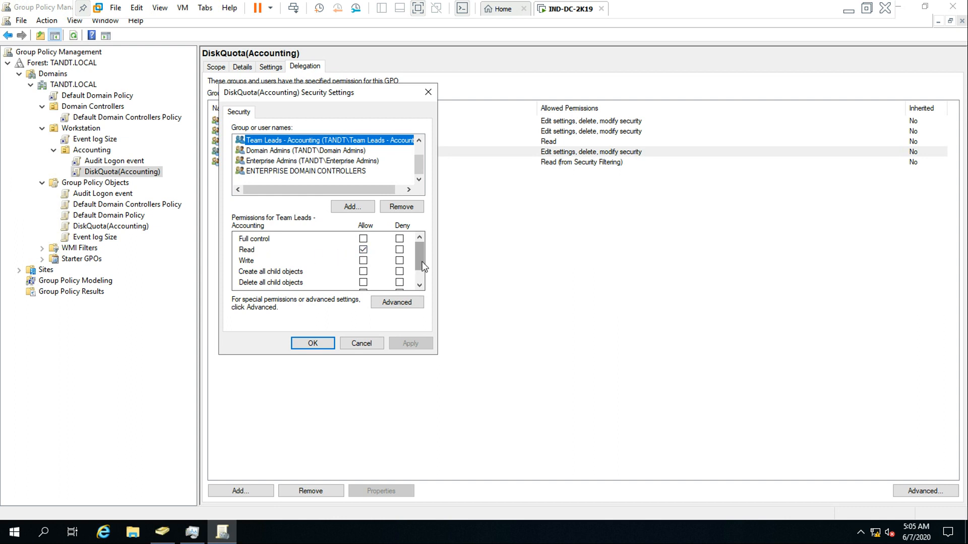
drag(422, 267, 423, 276)
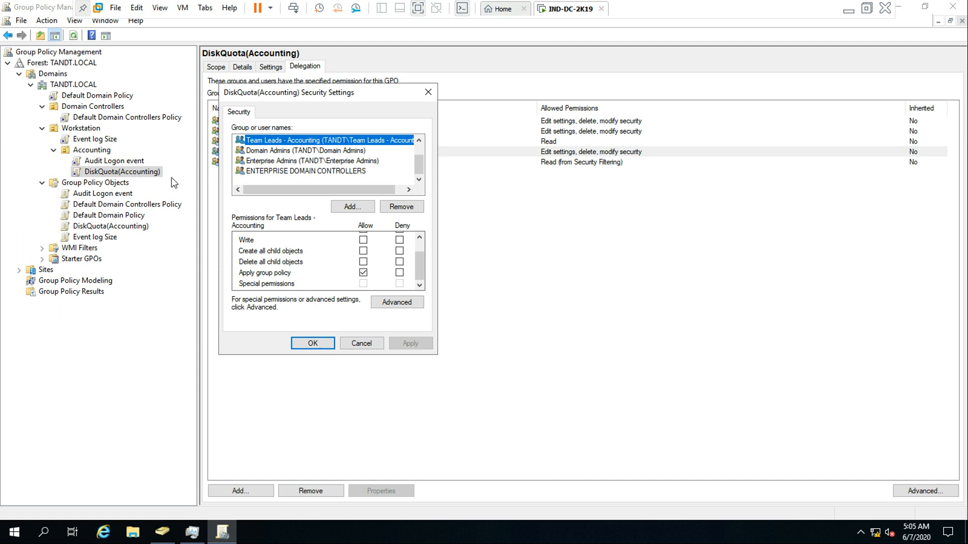
click(294, 143)
click(313, 344)
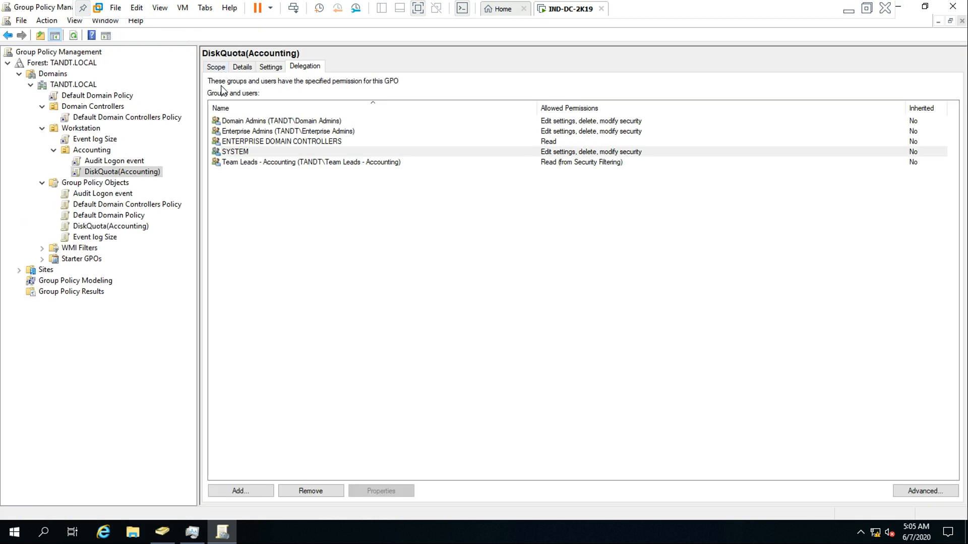
- Remove the Team Leads - Accounting group from the security filtering of the DiskQuota(Accounting) GPO
click(215, 67)
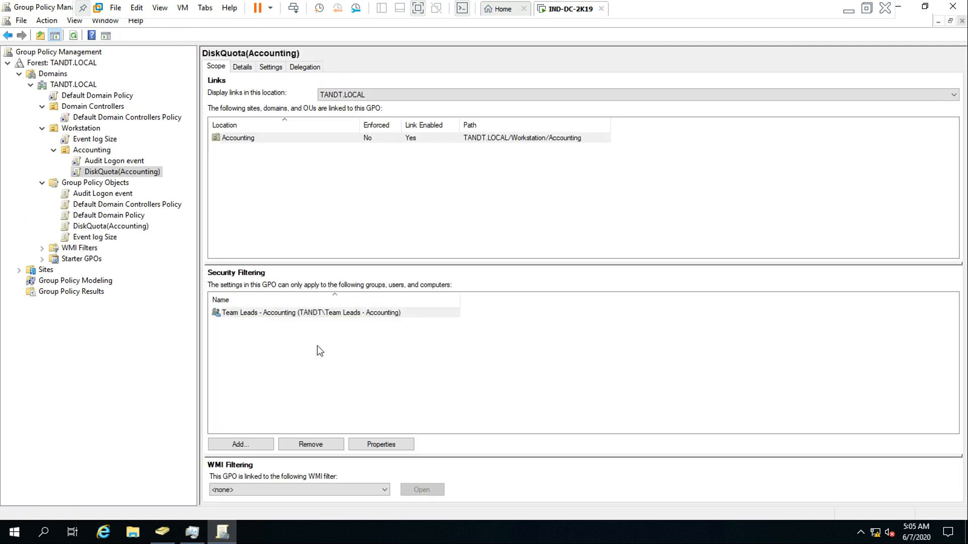
click(268, 312)
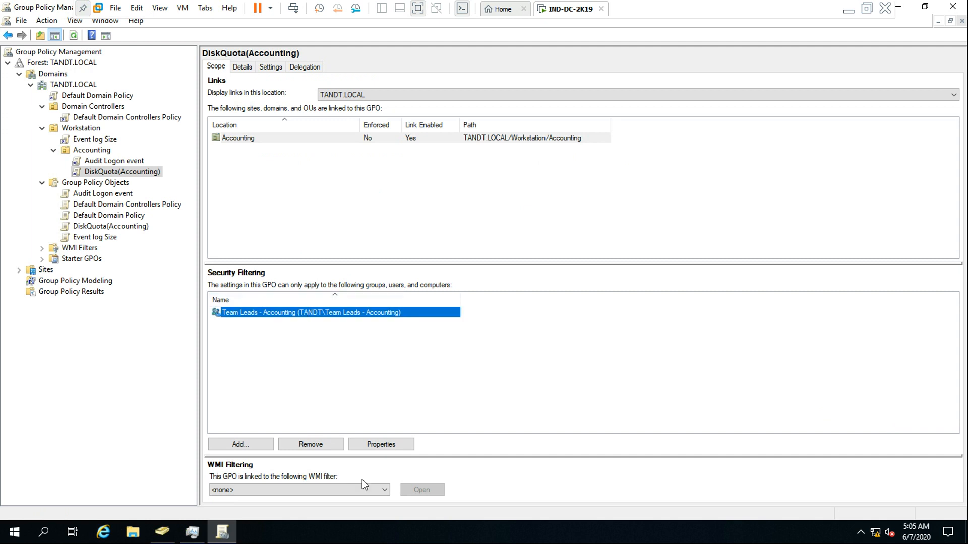
click(317, 446)
click(506, 293)
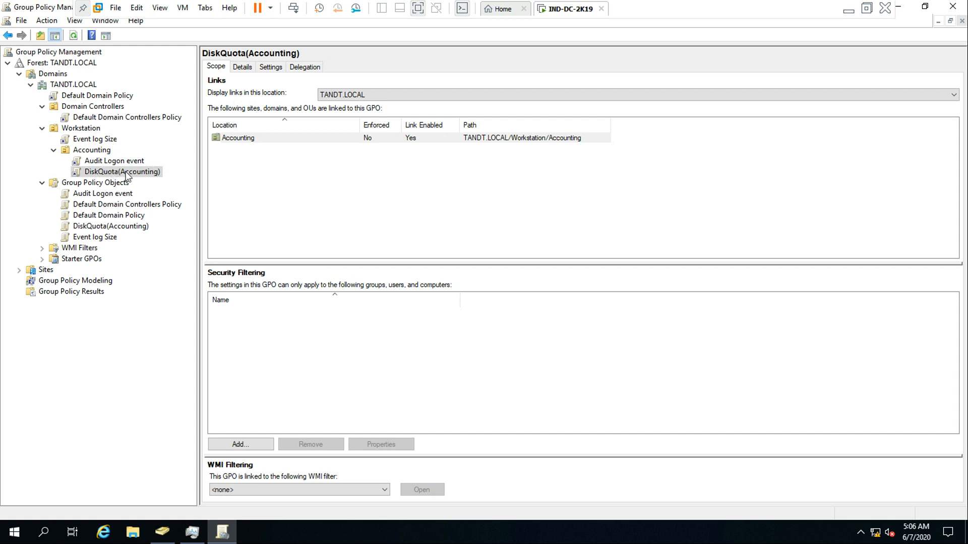
- Start adding an entry in DiskQuota(Accounting)'s advanced delegation security settings and include Computers in the searched object types
click(305, 67)
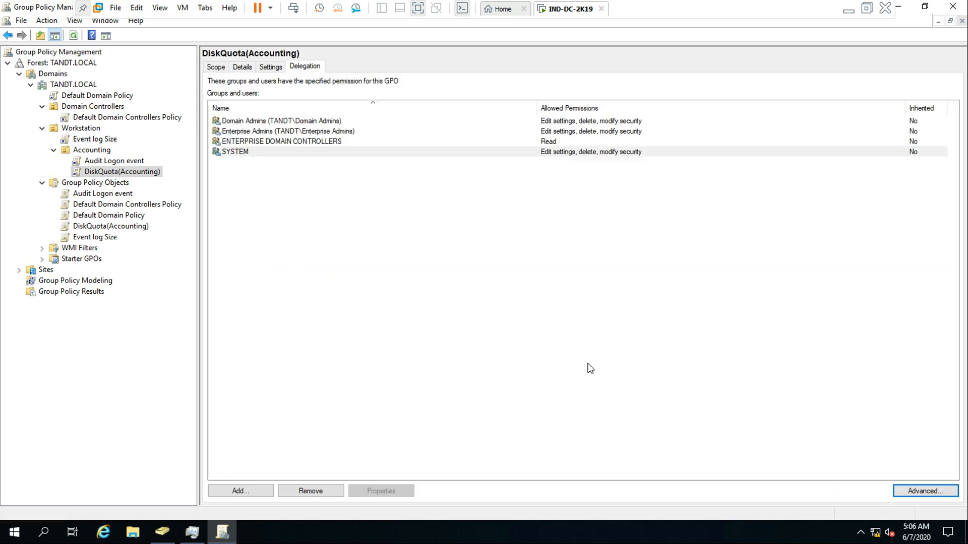
click(912, 492)
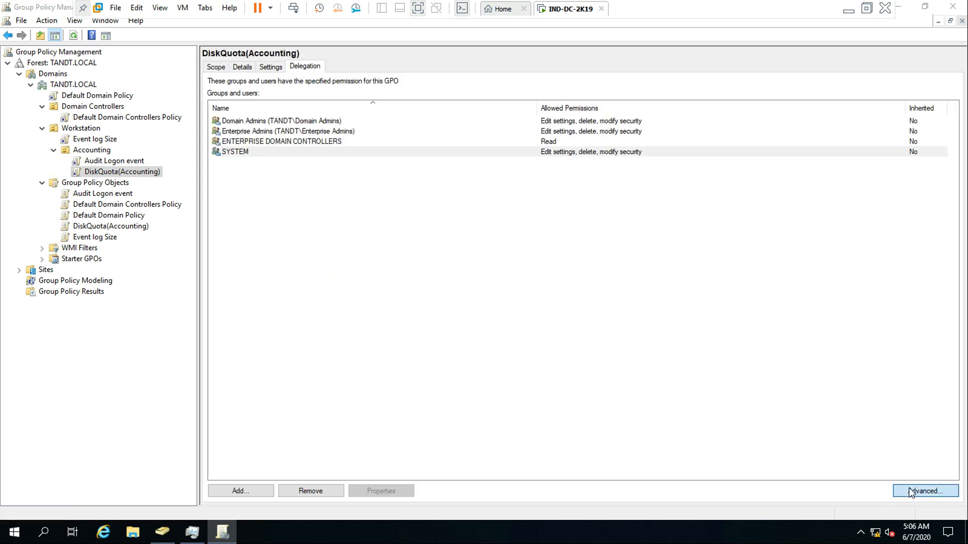
click(342, 206)
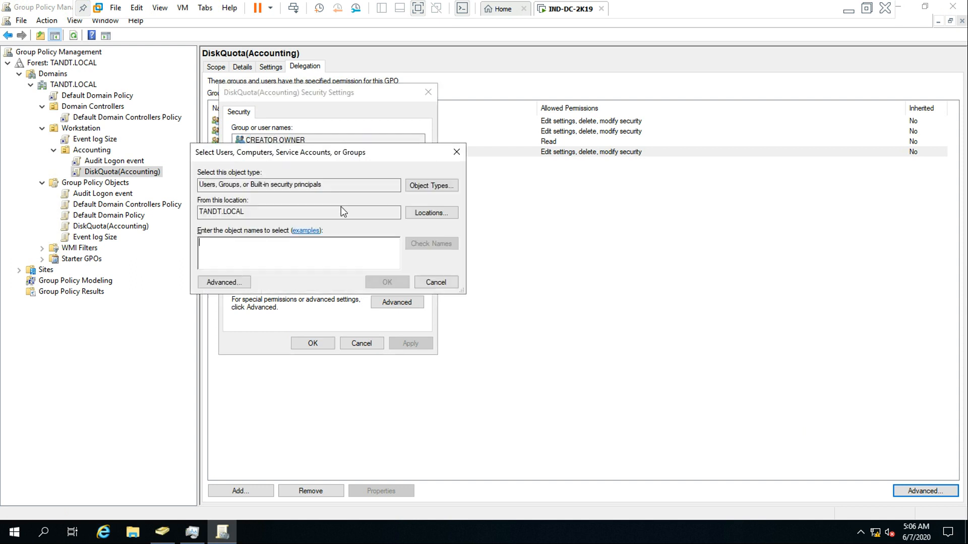
click(426, 186)
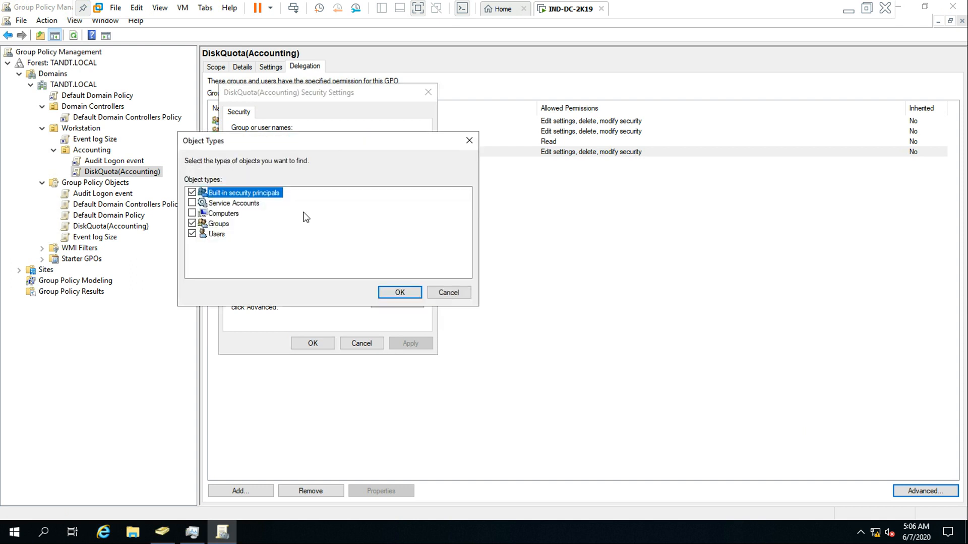
click(192, 213)
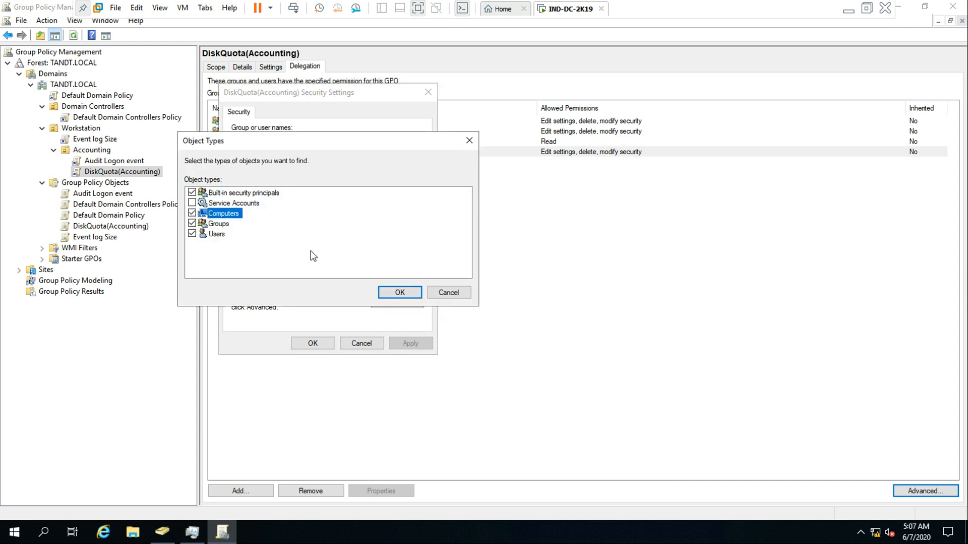
click(399, 293)
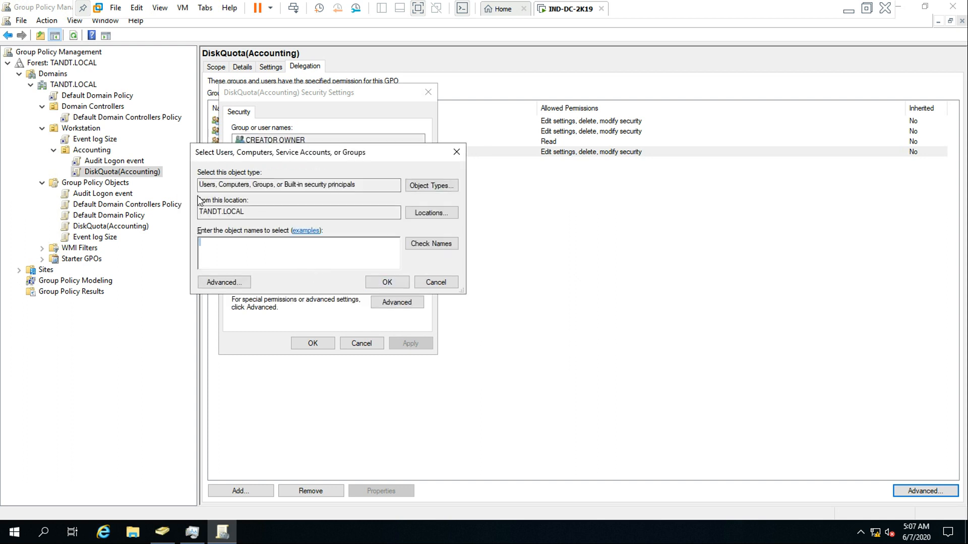
- Look up the object name IND and add the computer INDMEMBER1 to the GPO's permission list
text(INDmemeber)
click(437, 246)
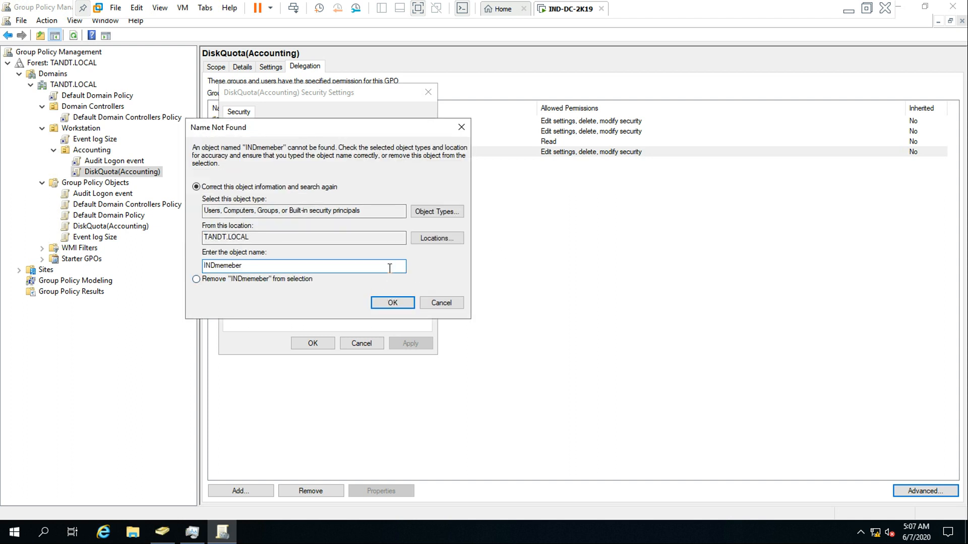
key(BackSpace)
key(BackSpace)
key(BackSpace)
click(385, 301)
double_click(208, 210)
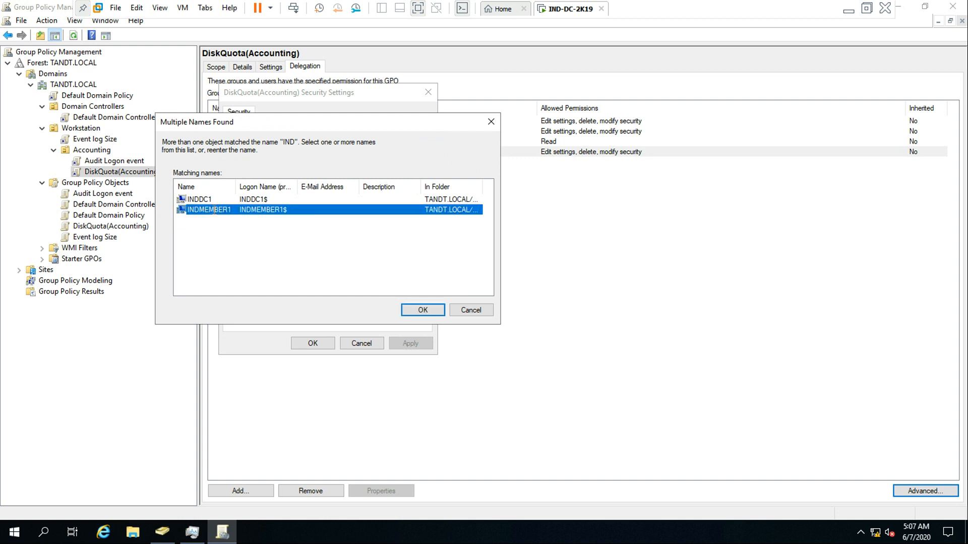
click(378, 282)
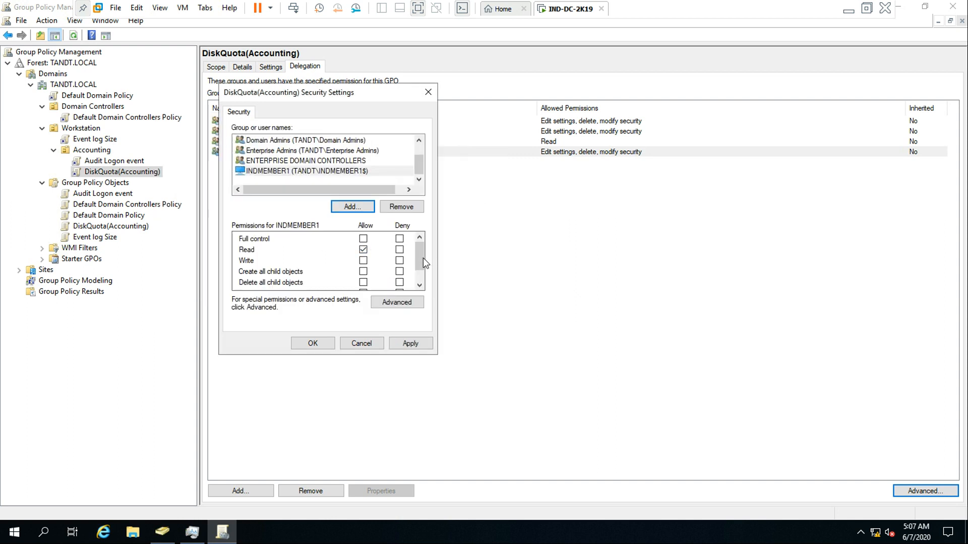
- Deny the Apply group policy permission for INDMEMBER1, apply the security settings, and select its entry in the delegation list
drag(422, 258, 423, 275)
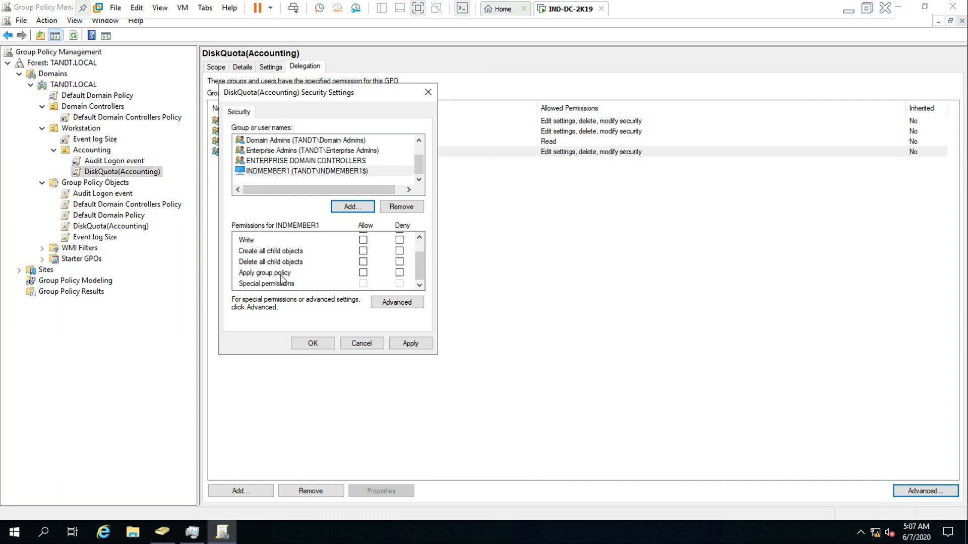
click(399, 273)
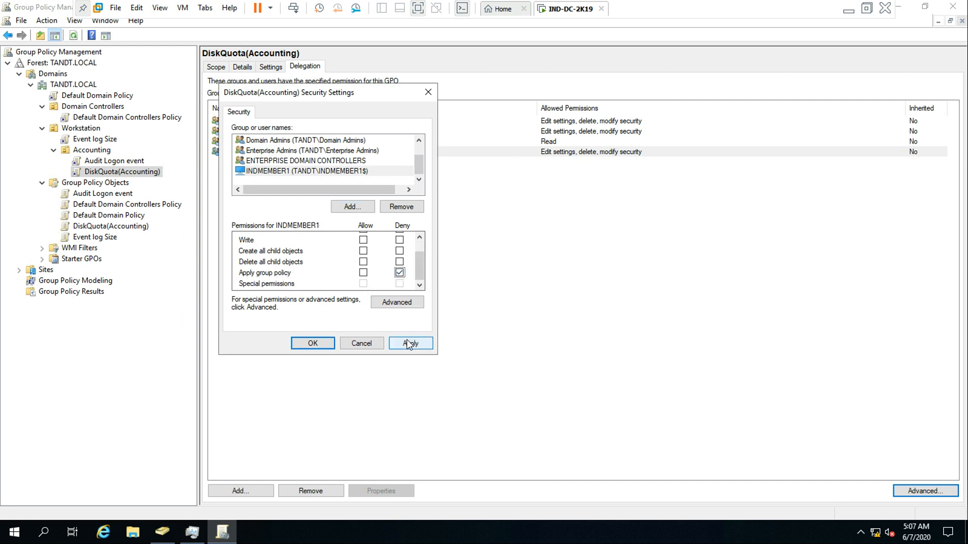
click(409, 345)
click(375, 267)
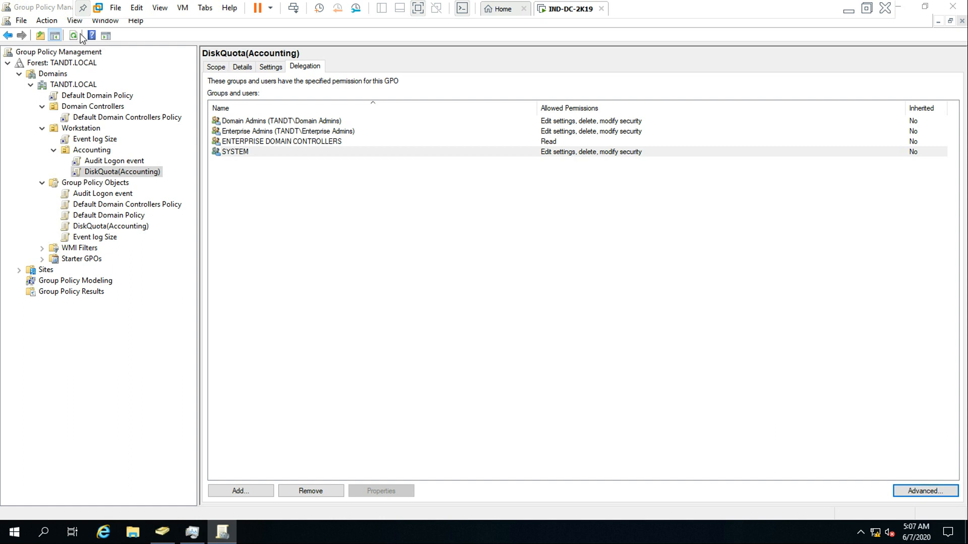
key(Return)
click(311, 342)
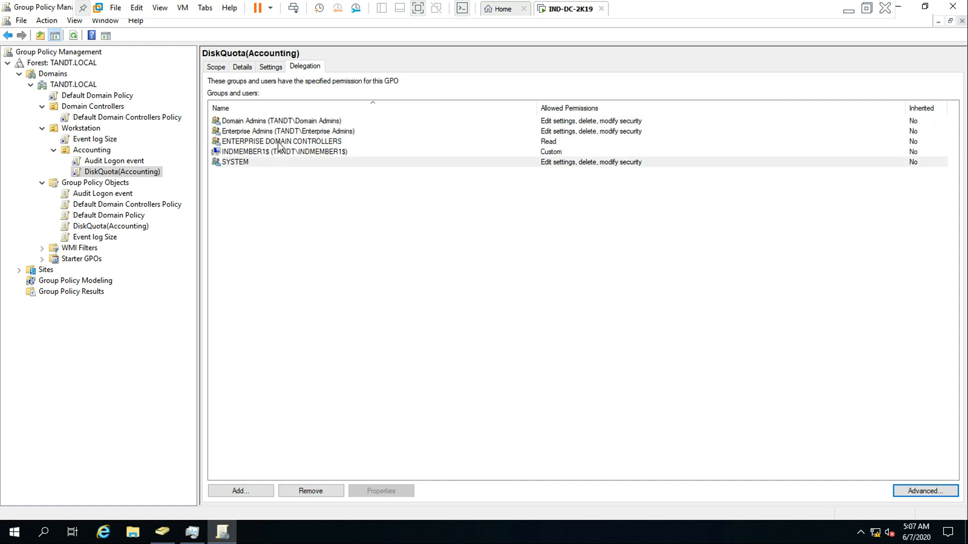
click(569, 154)
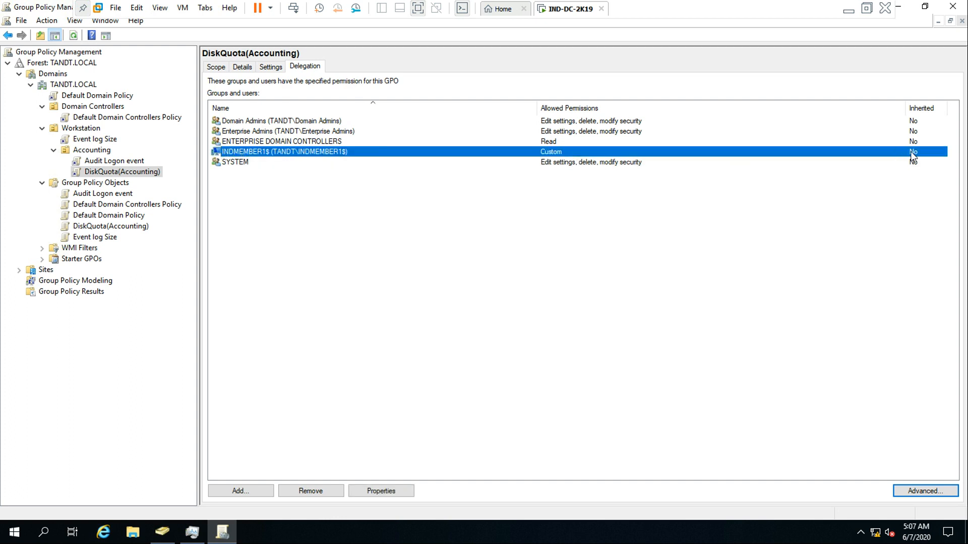